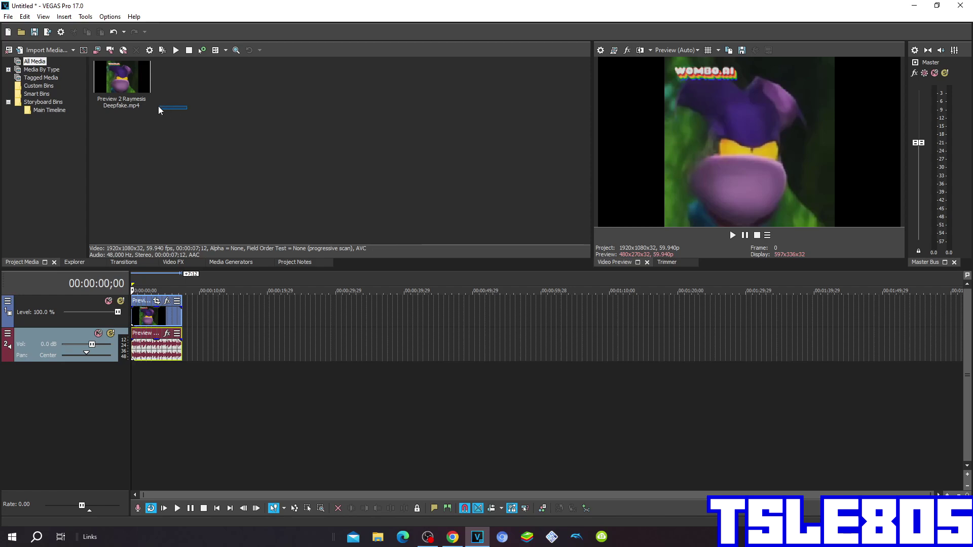
Step: Arrange the Raymesis deepfake clip in the media bin and browse the Video FX plug-in list
{"action": "left_click_drag", "start_coordinate": [187, 109], "coordinate": [92, 243]}
{"action": "left_click_drag", "start_coordinate": [261, 169], "coordinate": [92, 53]}
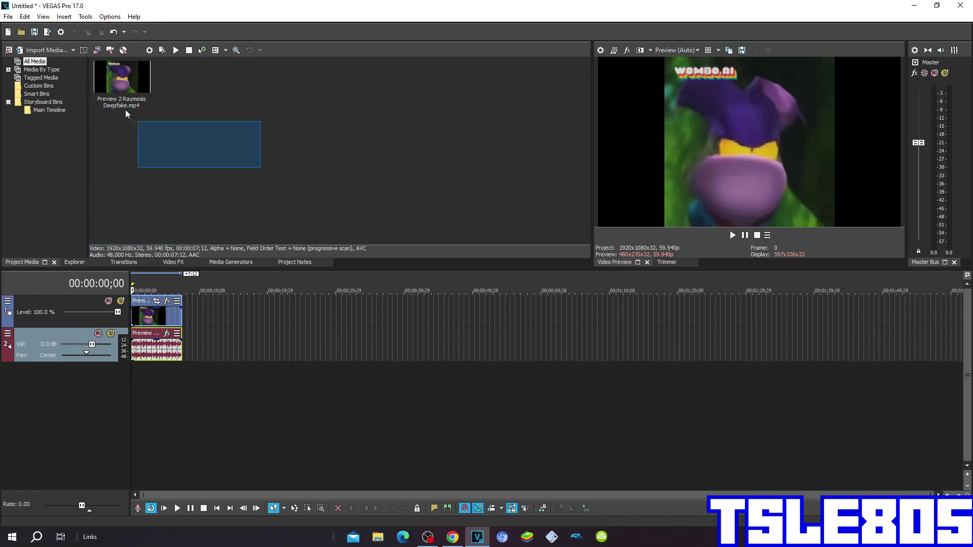
{"action": "left_click", "coordinate": [194, 175]}
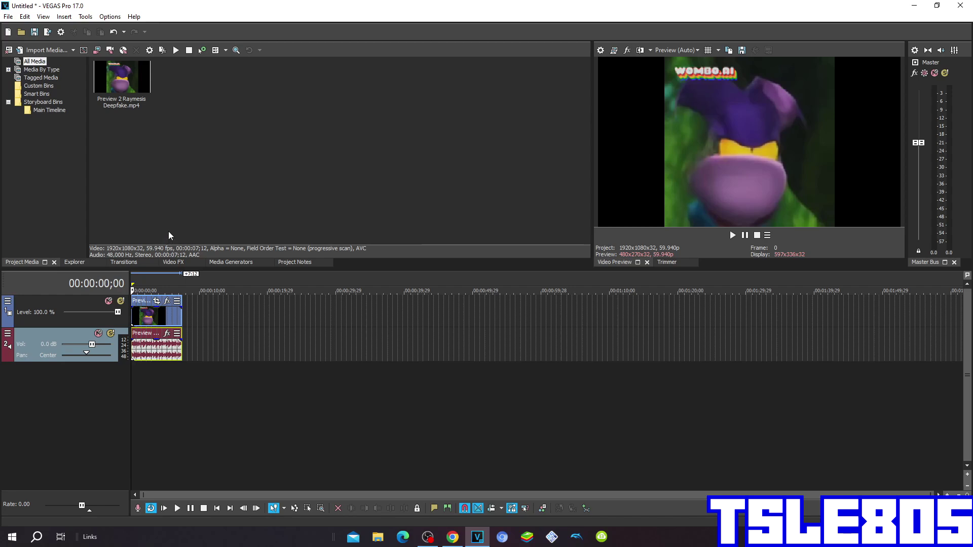
Step: Apply the Invert effect's (Default) preset to the Raymesis video event and close its FX window
{"action": "left_click", "coordinate": [171, 262]}
{"action": "scroll", "coordinate": [44, 216], "scroll_direction": "down", "scroll_amount": 5}
{"action": "scroll", "coordinate": [45, 187], "scroll_direction": "down", "scroll_amount": 5}
{"action": "scroll", "coordinate": [45, 183], "scroll_direction": "down", "scroll_amount": 5}
{"action": "scroll", "coordinate": [45, 184], "scroll_direction": "down", "scroll_amount": 5}
{"action": "scroll", "coordinate": [44, 182], "scroll_direction": "down", "scroll_amount": 5}
{"action": "scroll", "coordinate": [45, 181], "scroll_direction": "down", "scroll_amount": 5}
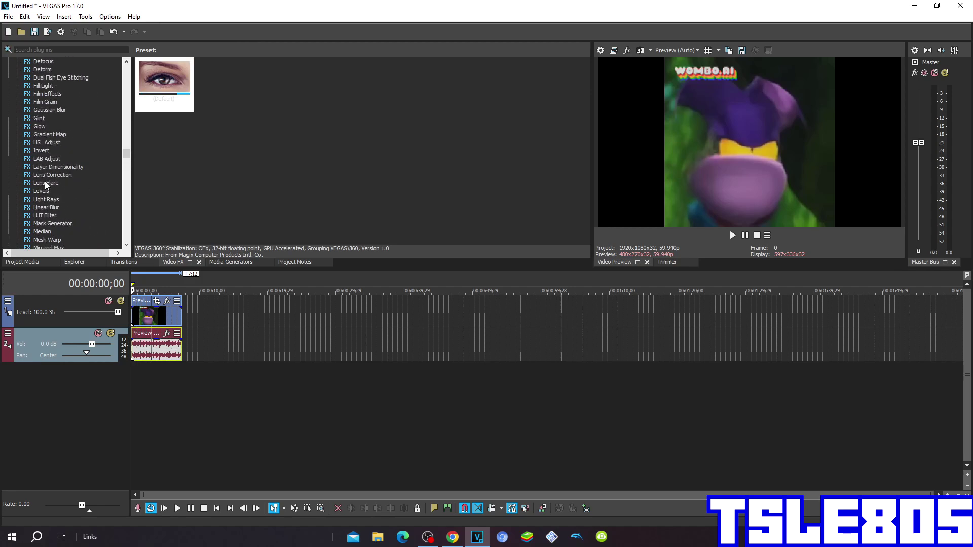
{"action": "left_click", "coordinate": [45, 151]}
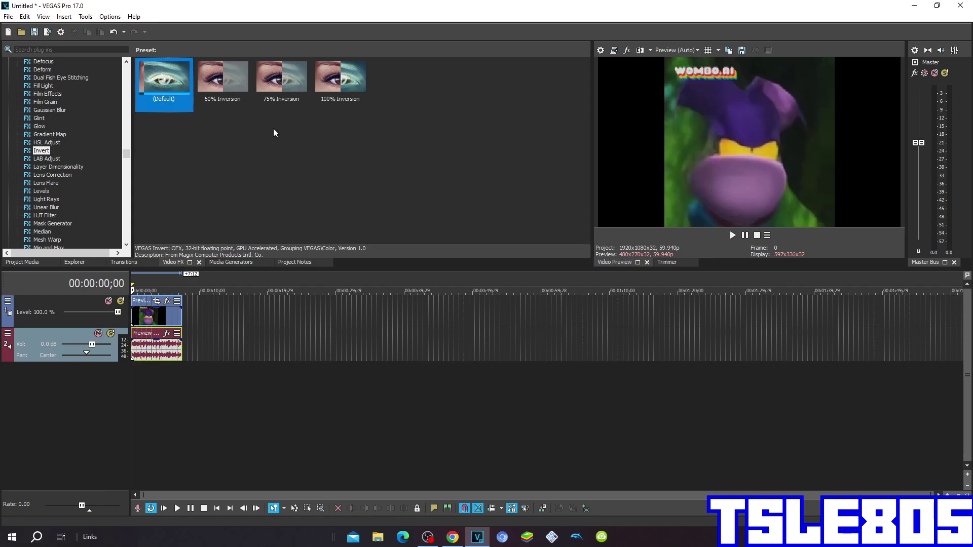
{"action": "left_click", "coordinate": [342, 88]}
{"action": "left_click_drag", "start_coordinate": [163, 82], "coordinate": [179, 311]}
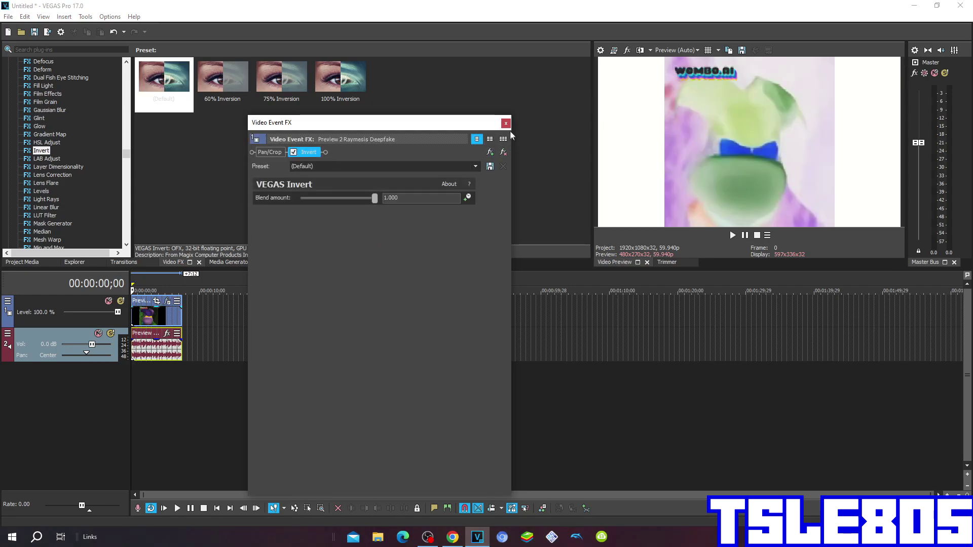
{"action": "left_click", "coordinate": [507, 123]}
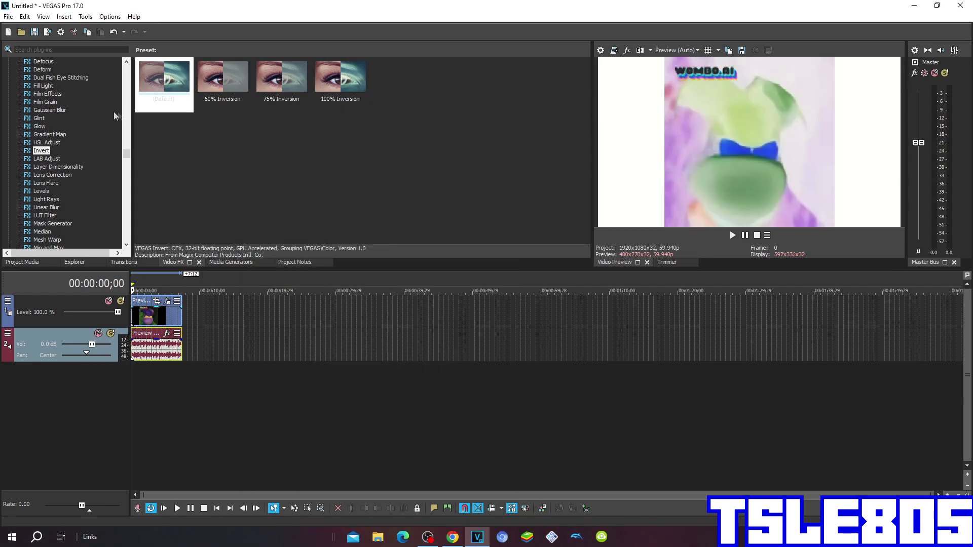
Step: Drag HSL Adjust's Invert Color preset onto the video event and close the FX window
{"action": "left_click", "coordinate": [56, 142]}
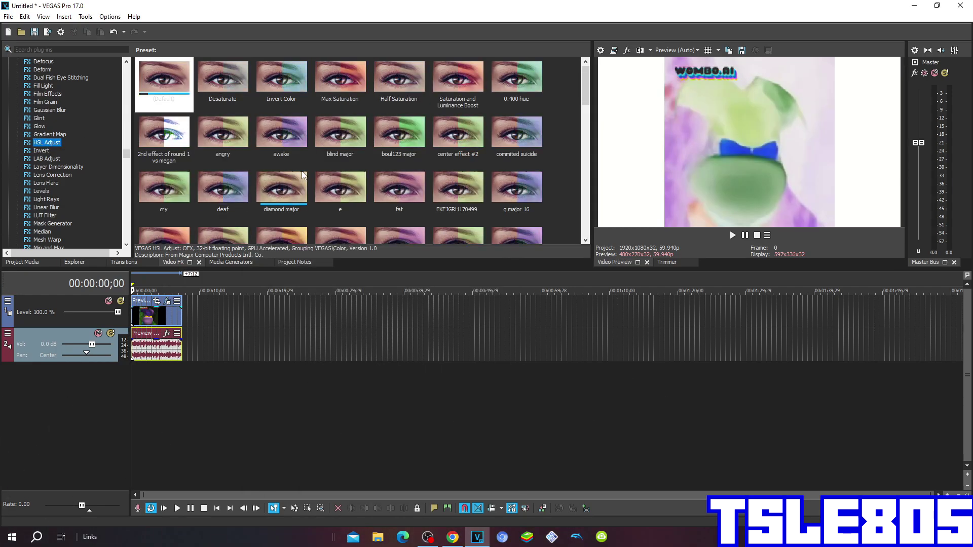
{"action": "scroll", "coordinate": [312, 217], "scroll_direction": "down", "scroll_amount": 5}
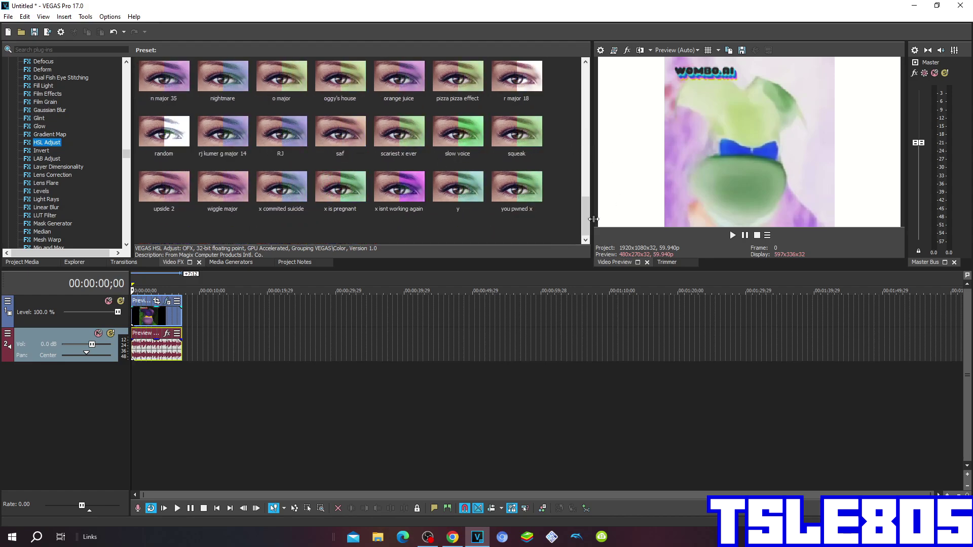
{"action": "left_click_drag", "start_coordinate": [585, 217], "coordinate": [585, 84]}
{"action": "mouse_move", "coordinate": [281, 84]}
{"action": "left_mouse_down"}
{"action": "mouse_move", "coordinate": [283, 117]}
{"action": "mouse_move", "coordinate": [169, 323]}
{"action": "left_mouse_up"}
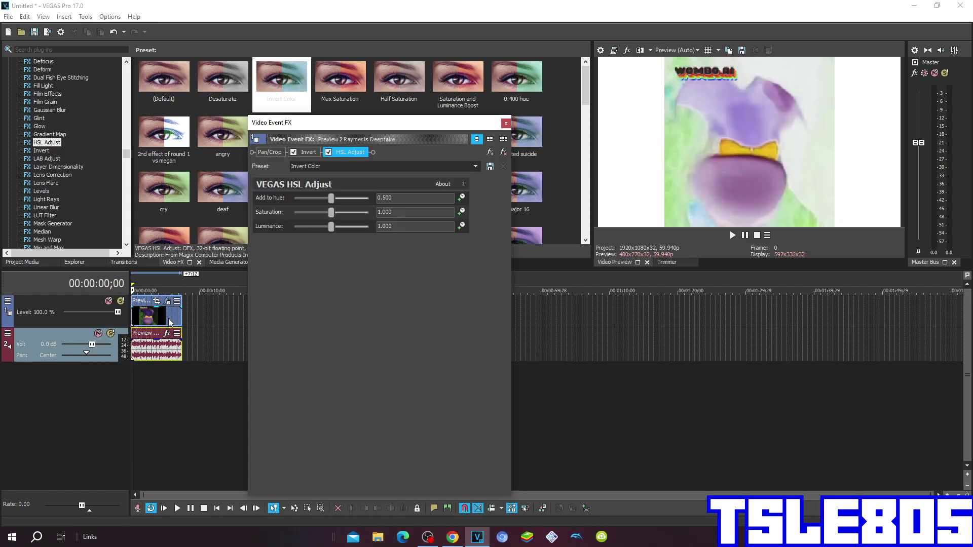
{"action": "left_click", "coordinate": [504, 123]}
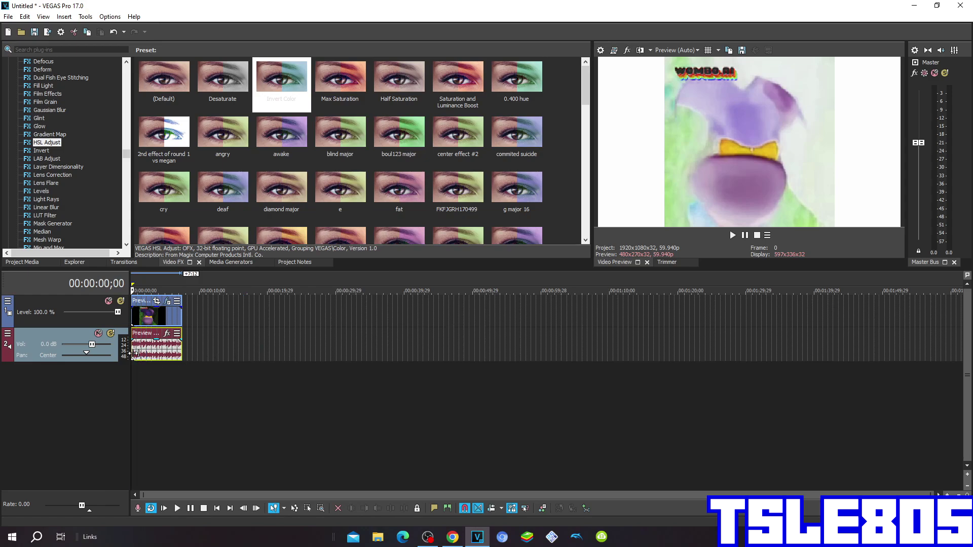
{"action": "right_click", "coordinate": [150, 350]}
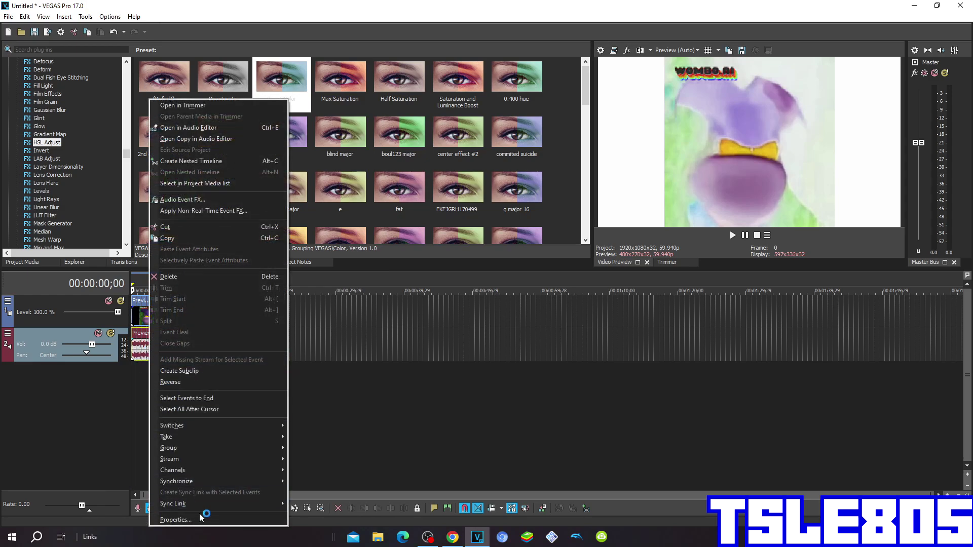
Step: In the audio event's Properties, set the time-stretch method to élastique with Pro quality
{"action": "left_click", "coordinate": [201, 517]}
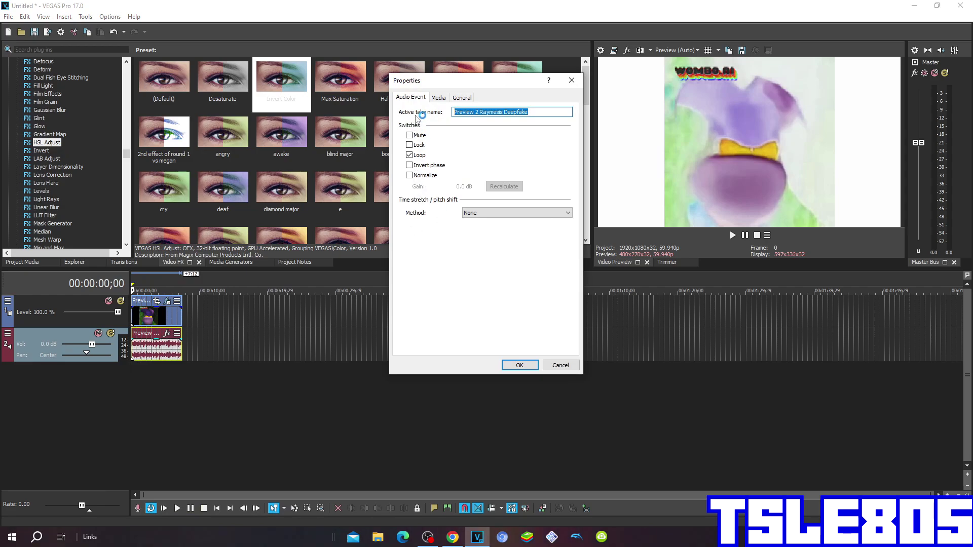
{"action": "left_click", "coordinate": [471, 213]}
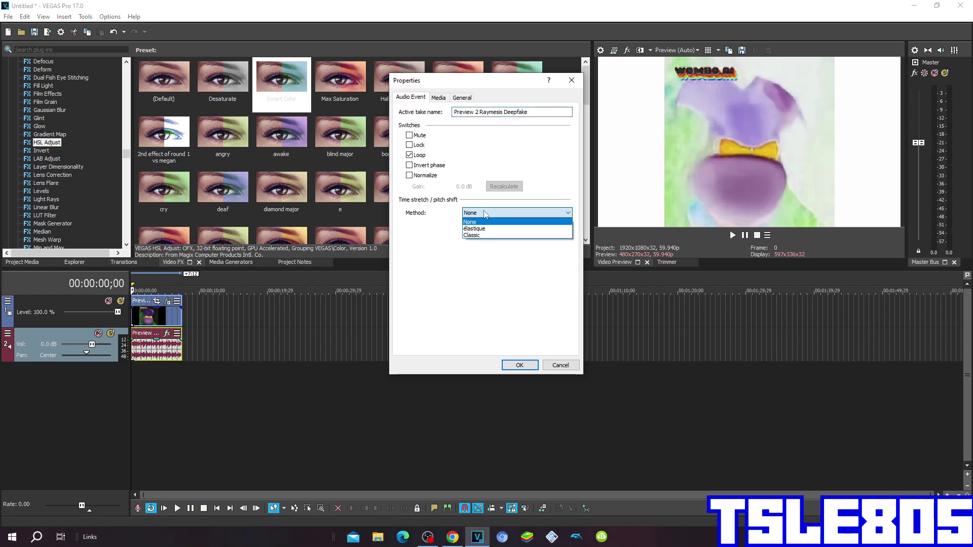
{"action": "left_click", "coordinate": [474, 229]}
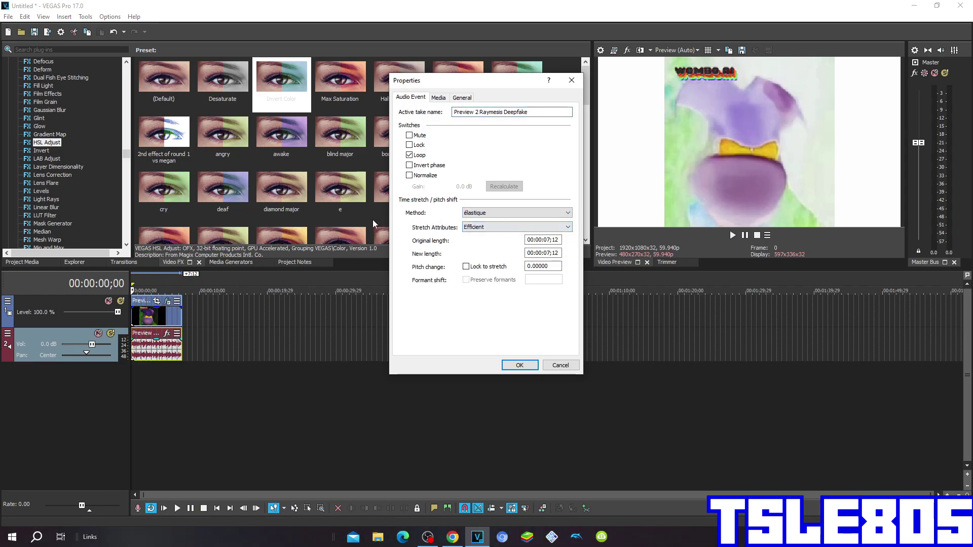
{"action": "left_click", "coordinate": [476, 231]}
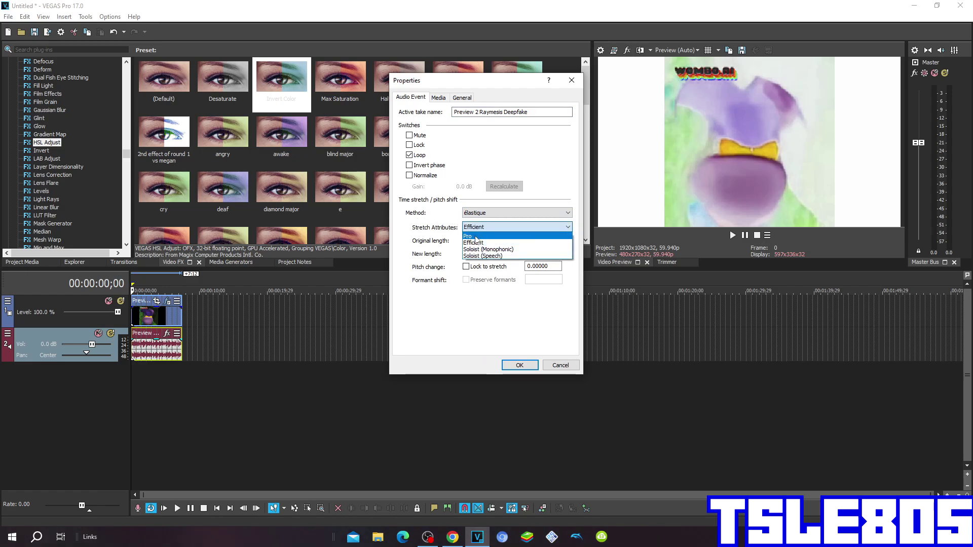
{"action": "left_click", "coordinate": [481, 242]}
{"action": "left_click", "coordinate": [484, 231]}
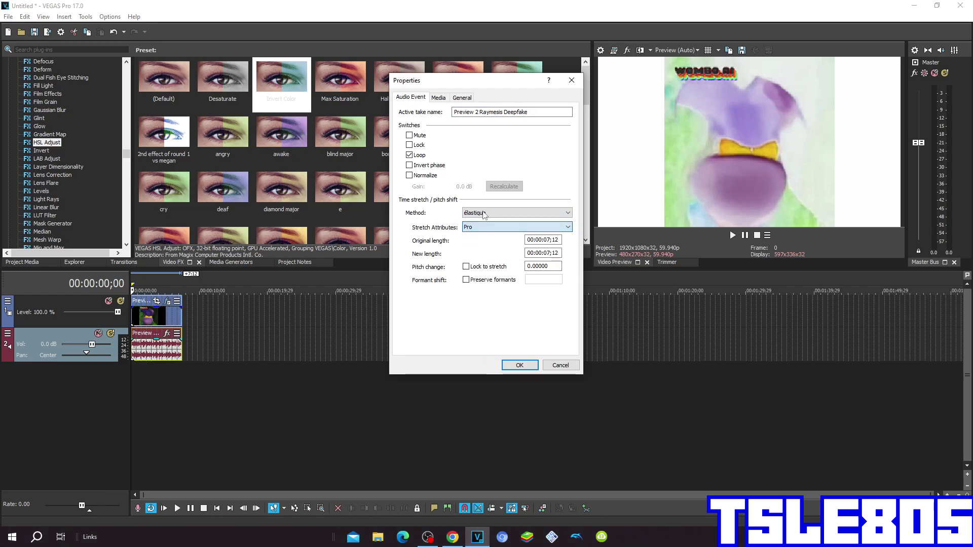
{"action": "left_click", "coordinate": [485, 214]}
{"action": "left_click", "coordinate": [484, 234]}
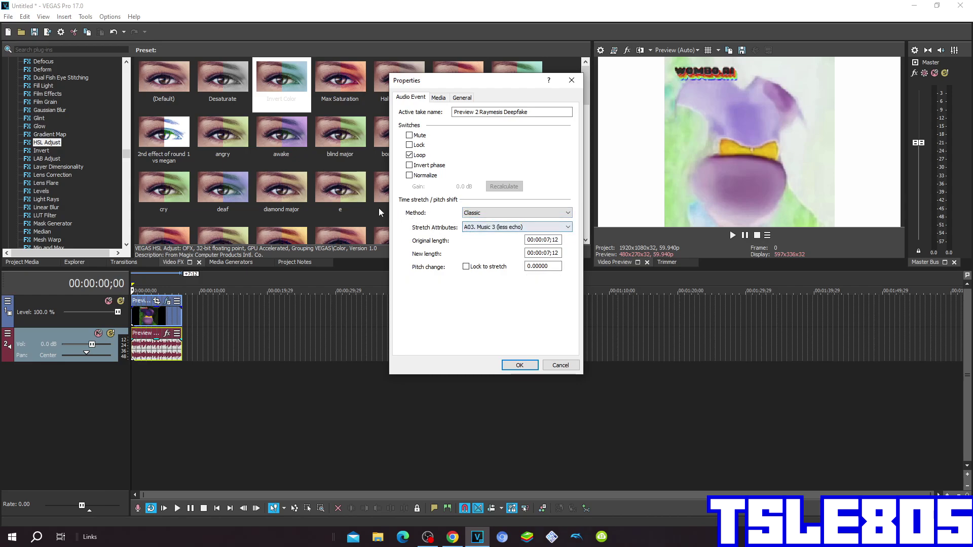
{"action": "left_click", "coordinate": [485, 228]}
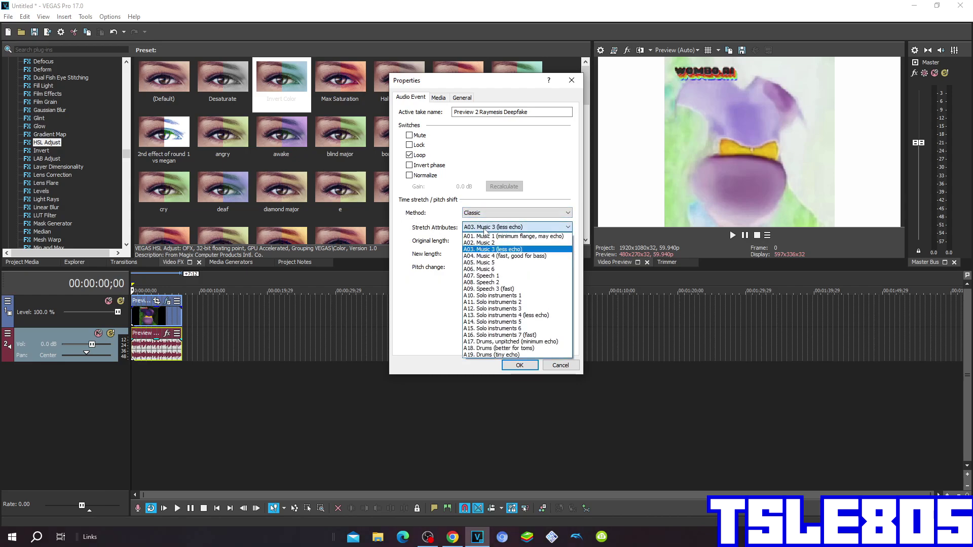
{"action": "left_click", "coordinate": [482, 341]}
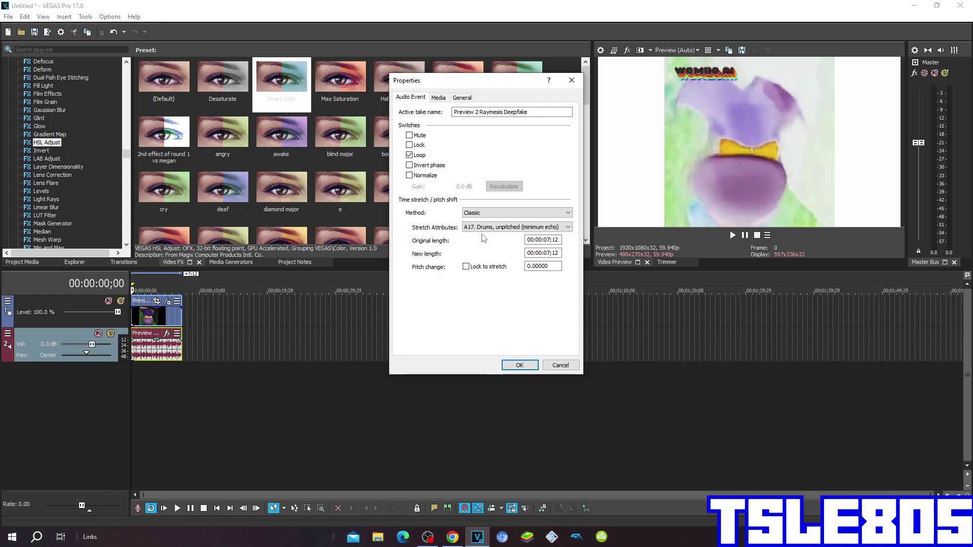
{"action": "left_click", "coordinate": [521, 213]}
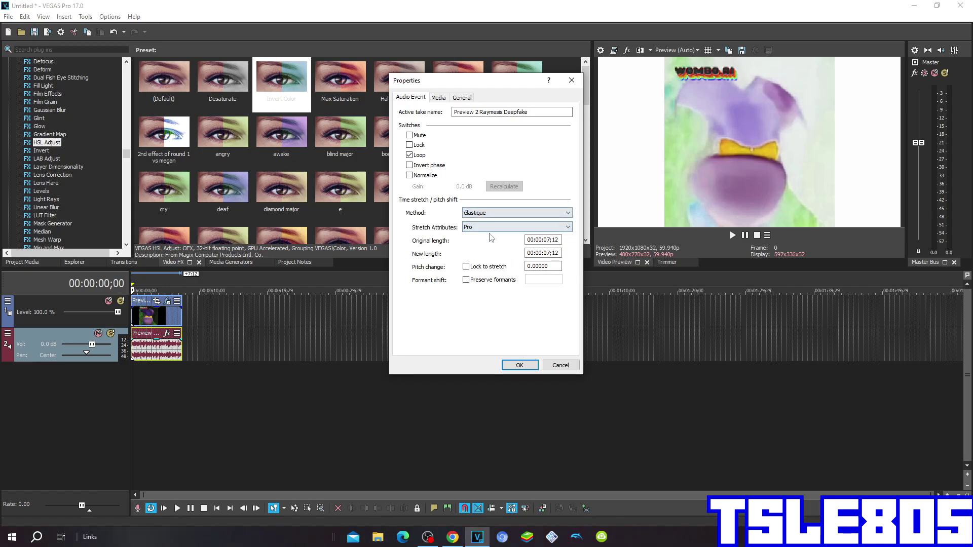
Step: Set the audio event's pitch change to 8 and confirm the properties with OK
{"action": "left_click", "coordinate": [530, 266]}
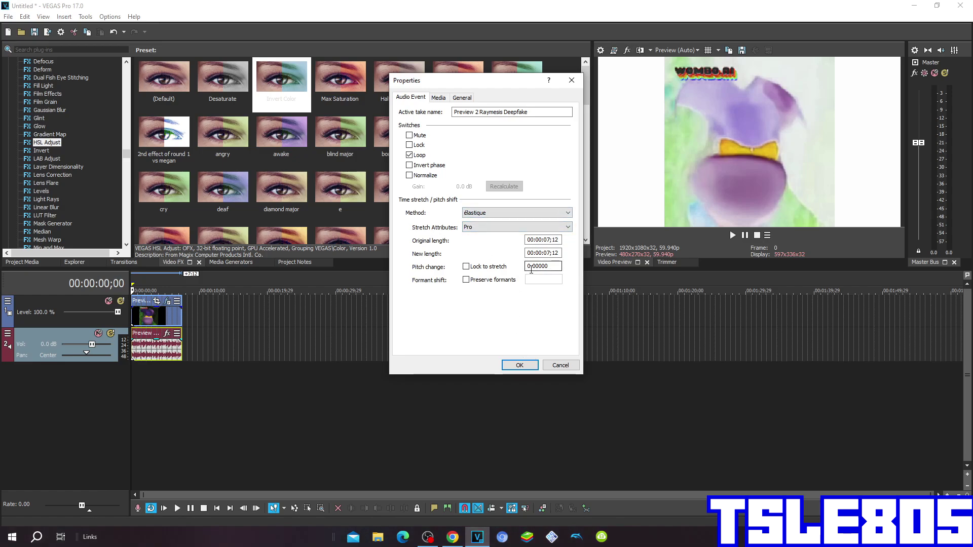
{"action": "left_click_drag", "start_coordinate": [531, 266], "coordinate": [499, 272]}
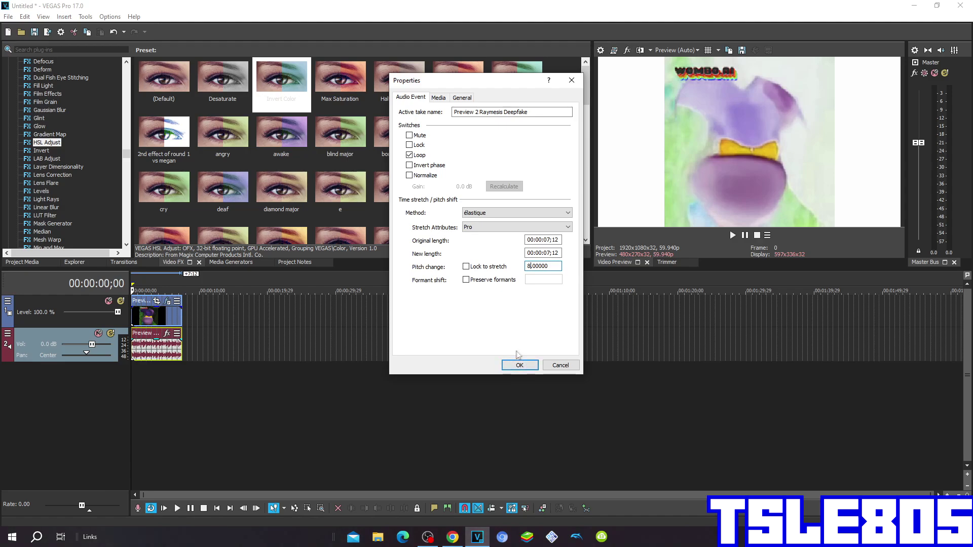
{"action": "left_click", "coordinate": [517, 365]}
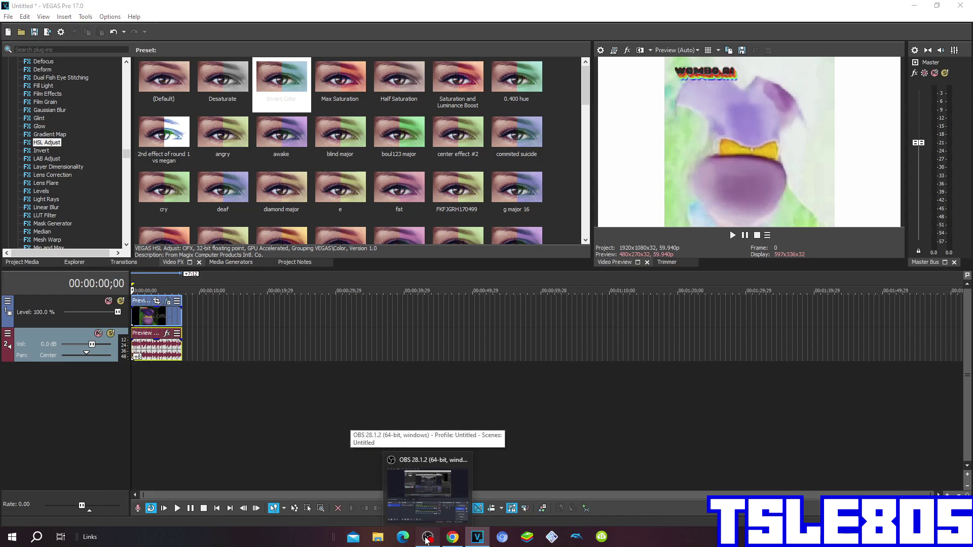
Step: Mute the OBS Mic/Aux slider to -inf dB and minimize the recorder
{"action": "mouse_move", "coordinate": [427, 537]}
{"action": "left_click", "coordinate": [448, 479]}
{"action": "left_click_drag", "start_coordinate": [554, 404], "coordinate": [429, 403]}
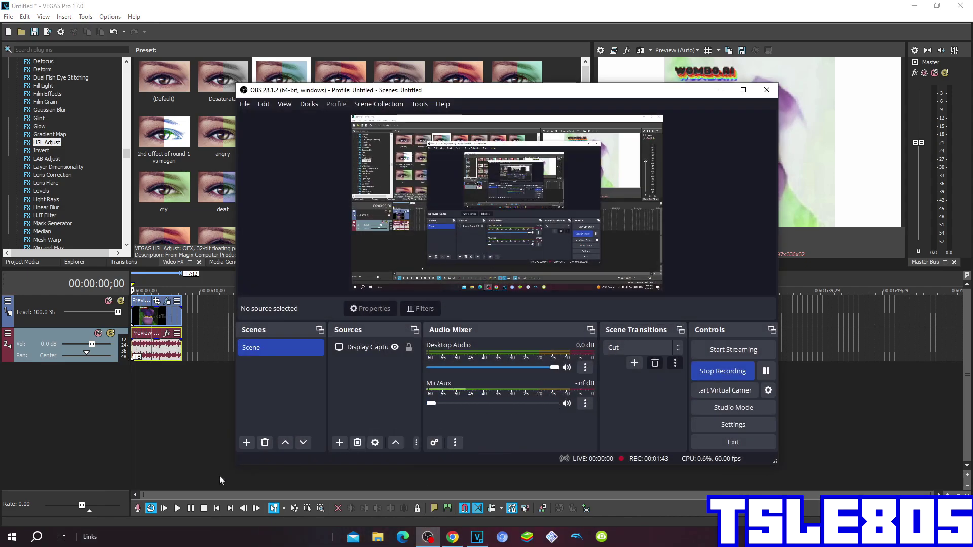
{"action": "left_click", "coordinate": [721, 89]}
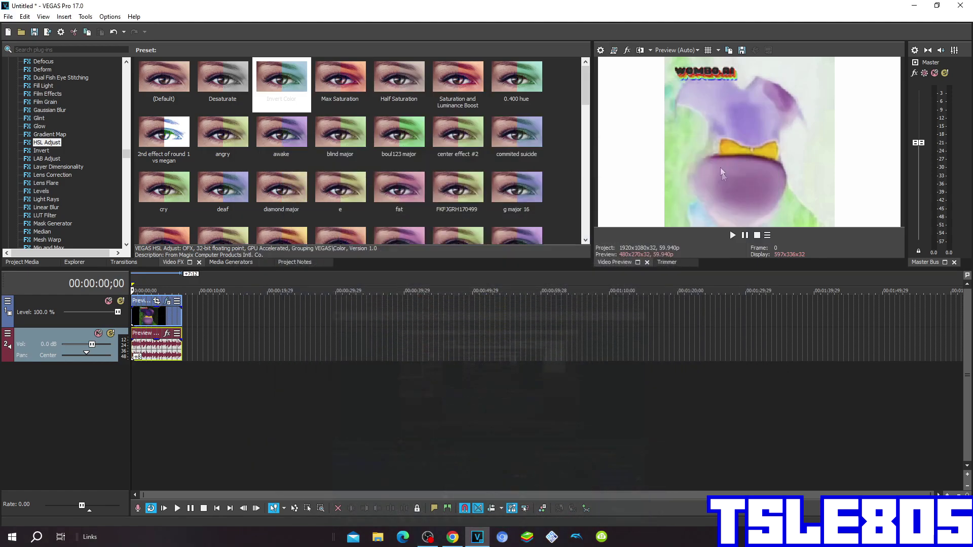
Step: Play the edited clip to its end, then restore OBS Mic/Aux to 0.0 dB
{"action": "left_click", "coordinate": [732, 235]}
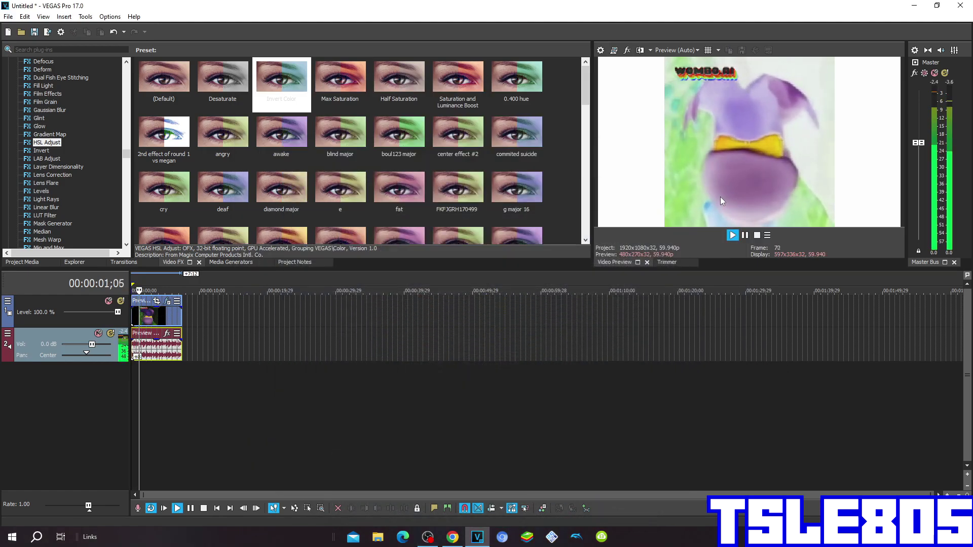
{"action": "left_click", "coordinate": [744, 235]}
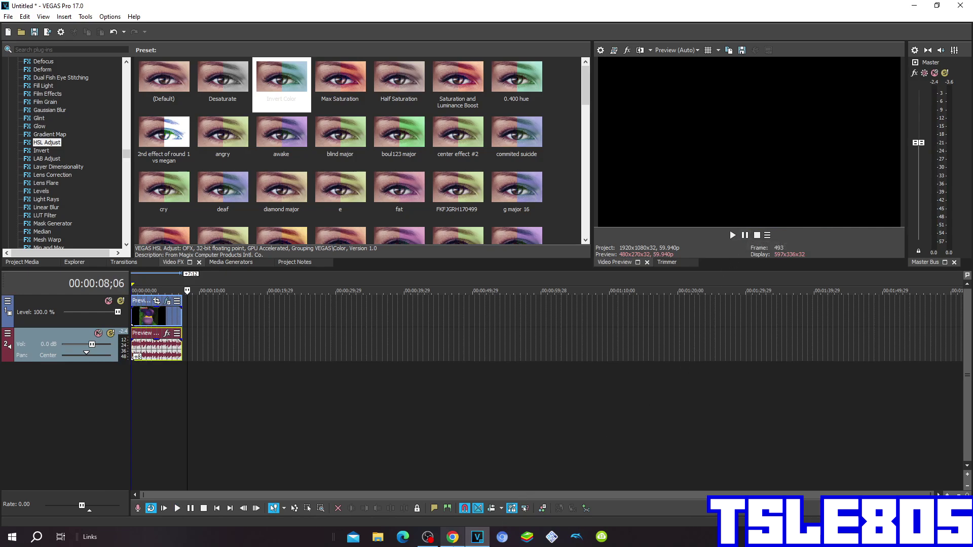
{"action": "left_click", "coordinate": [428, 537]}
{"action": "left_click_drag", "start_coordinate": [432, 405], "coordinate": [559, 403]}
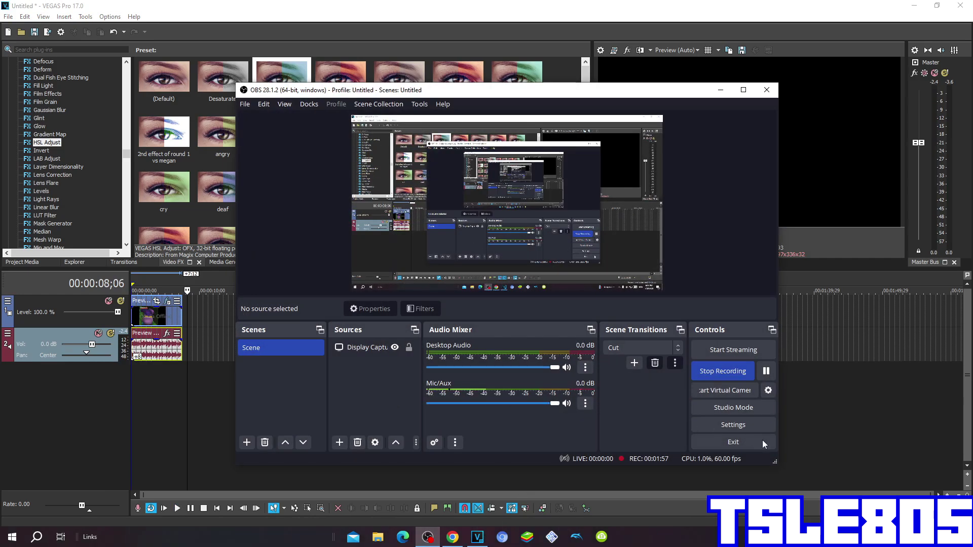